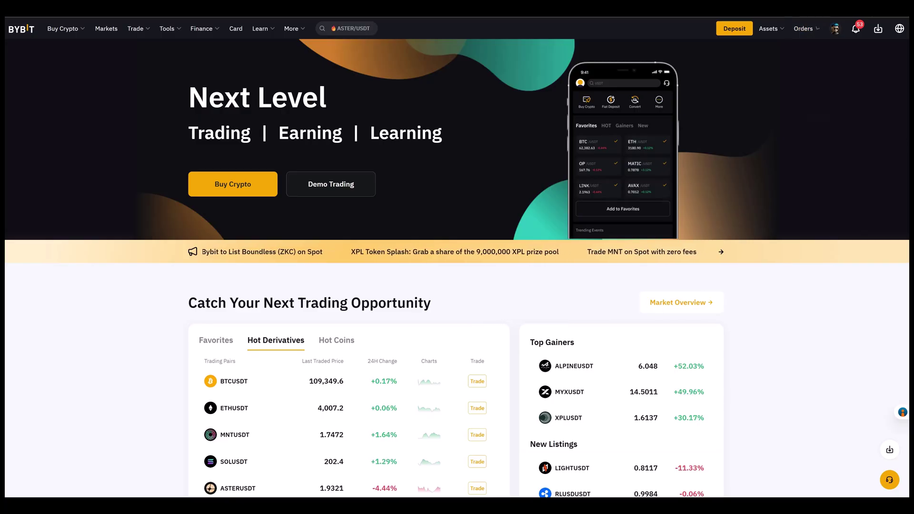
Review the ETHUSD daily Elliott wave count, with wave iv resting near the 3,665.89 retracement
{"action": "left_click", "coordinate": [810, 9]}
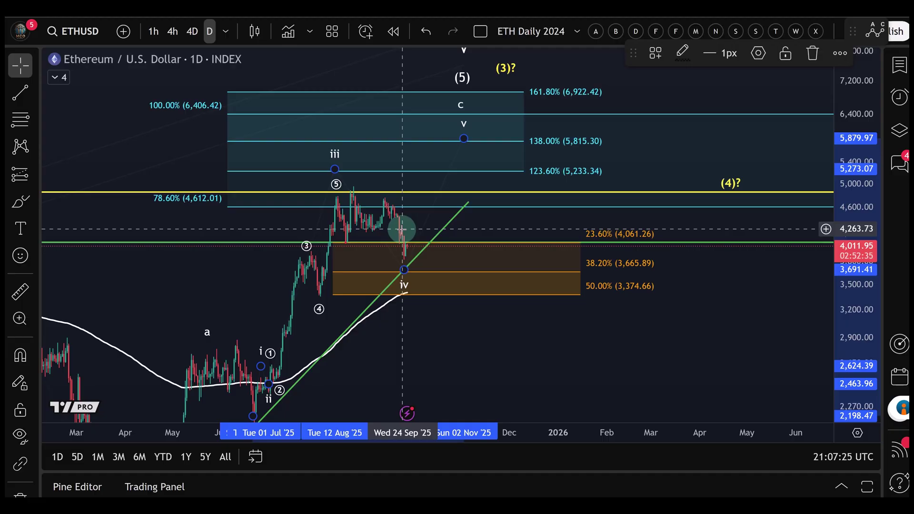
Search the layouts for 'apt' and load the saved APT chart layout
{"action": "left_click", "coordinate": [575, 32]}
{"action": "scroll", "coordinate": [626, 409], "scroll_direction": "down", "scroll_amount": 3}
{"action": "key", "text": "Escape"}
{"action": "key", "text": "period"}
{"action": "type", "text": "apt"}
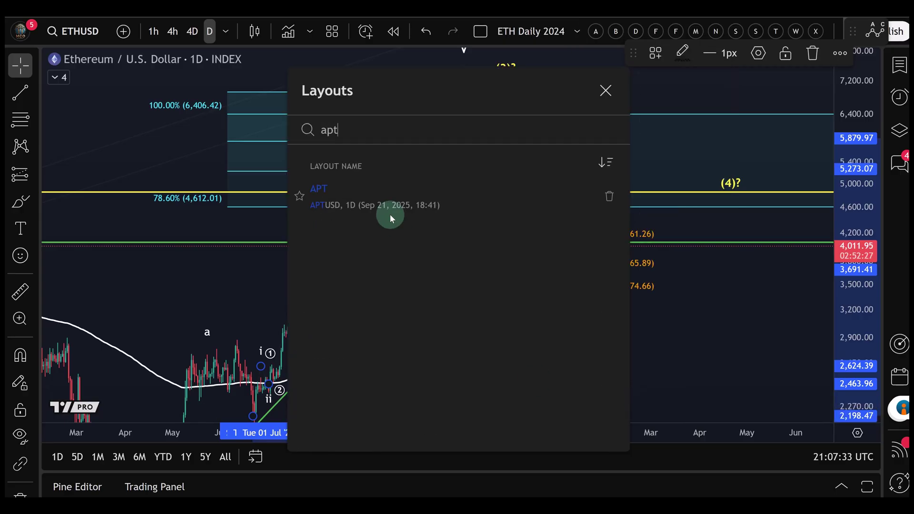
{"action": "left_click", "coordinate": [401, 209]}
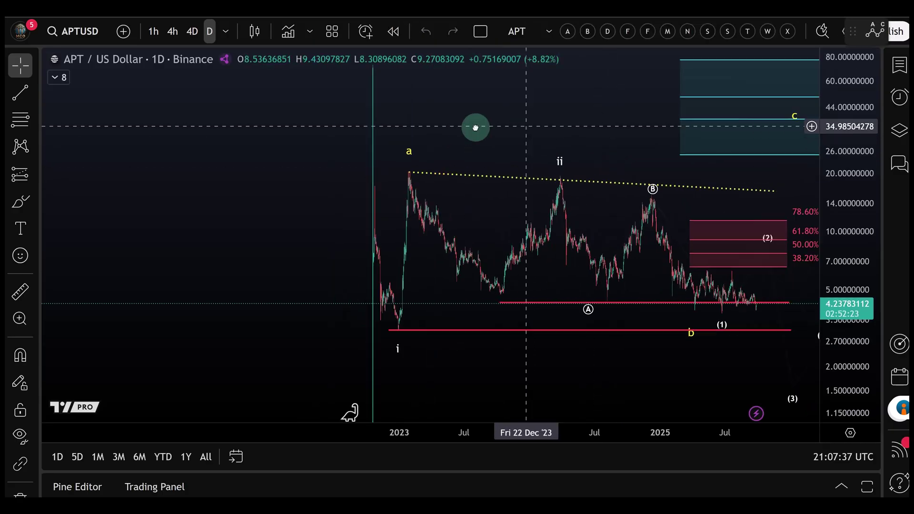
Rescale the APTUSD price axis to view the wave count and Fibonacci zones
{"action": "left_click_drag", "start_coordinate": [880, 300], "coordinate": [884, 328]}
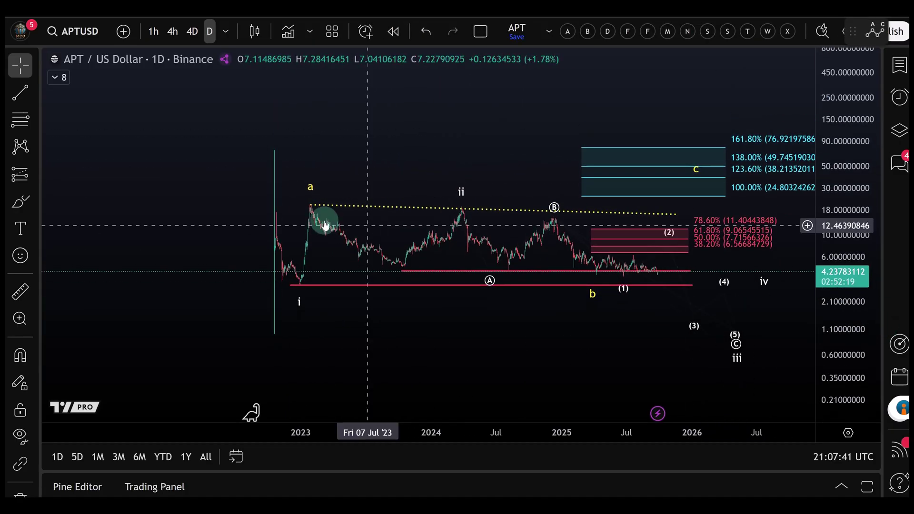
{"action": "left_click", "coordinate": [310, 248]}
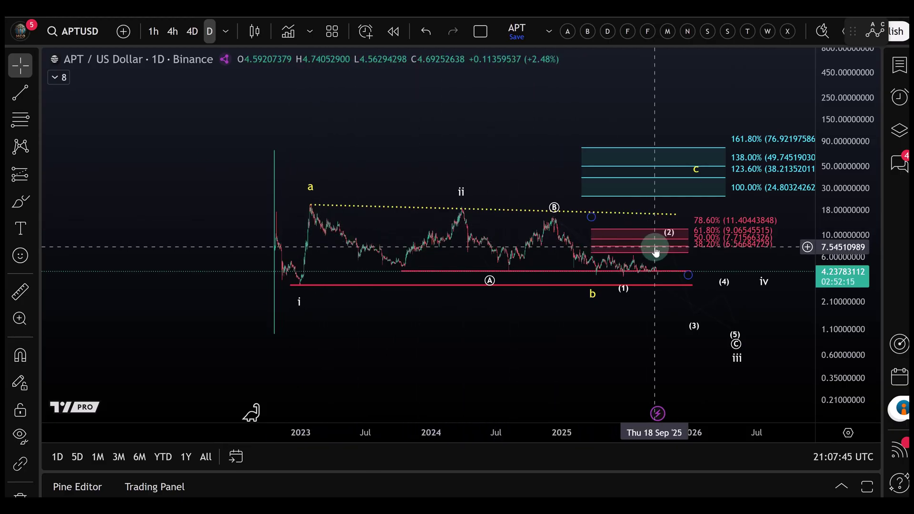
{"action": "left_click_drag", "start_coordinate": [843, 350], "coordinate": [843, 335]}
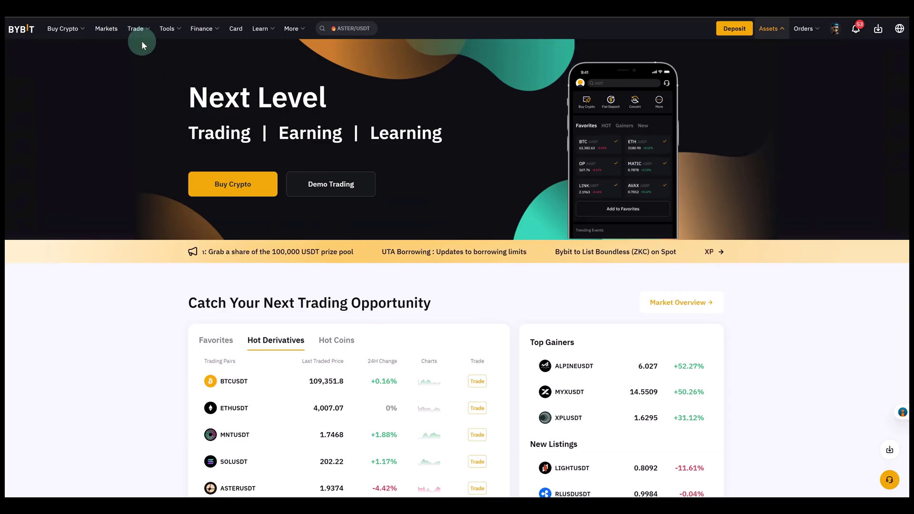
Go to Tools > Trading Bot and pick the Neutral AI futures grid strategy
{"action": "mouse_move", "coordinate": [216, 33]}
{"action": "mouse_move", "coordinate": [168, 28]}
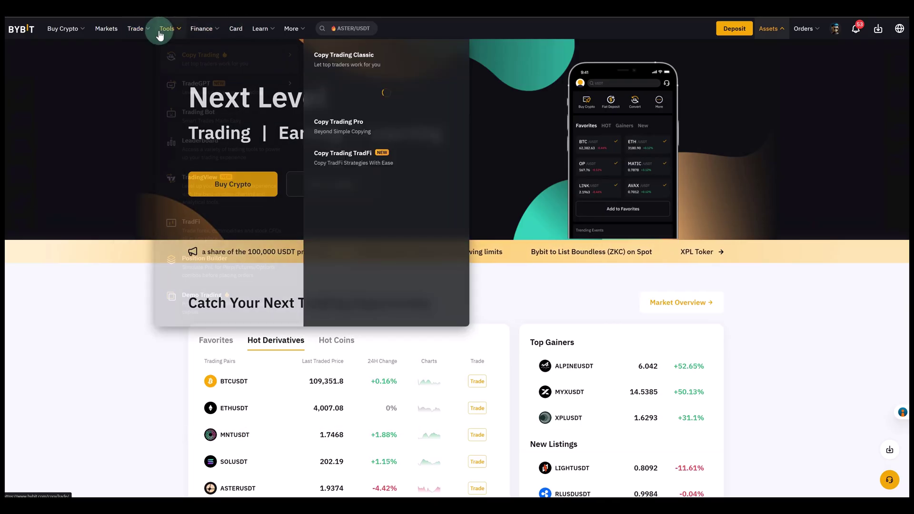
{"action": "left_click", "coordinate": [181, 117]}
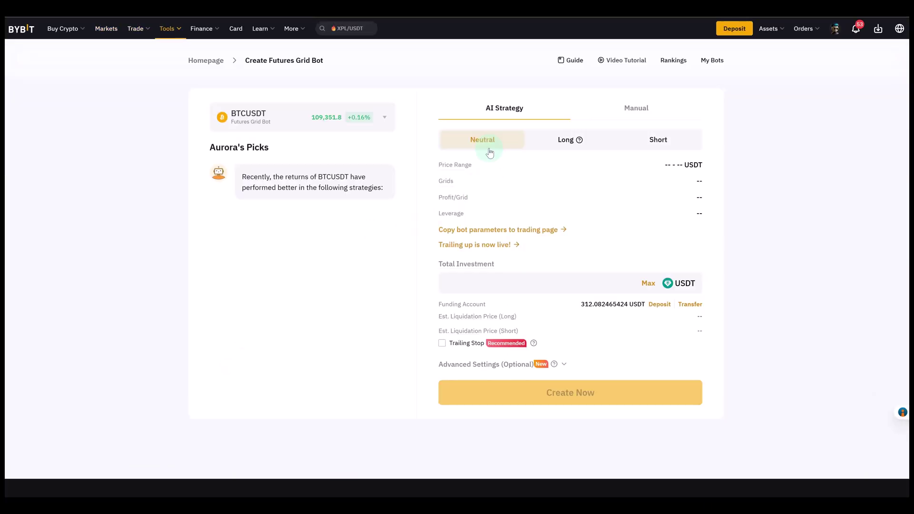
{"action": "left_click", "coordinate": [491, 139]}
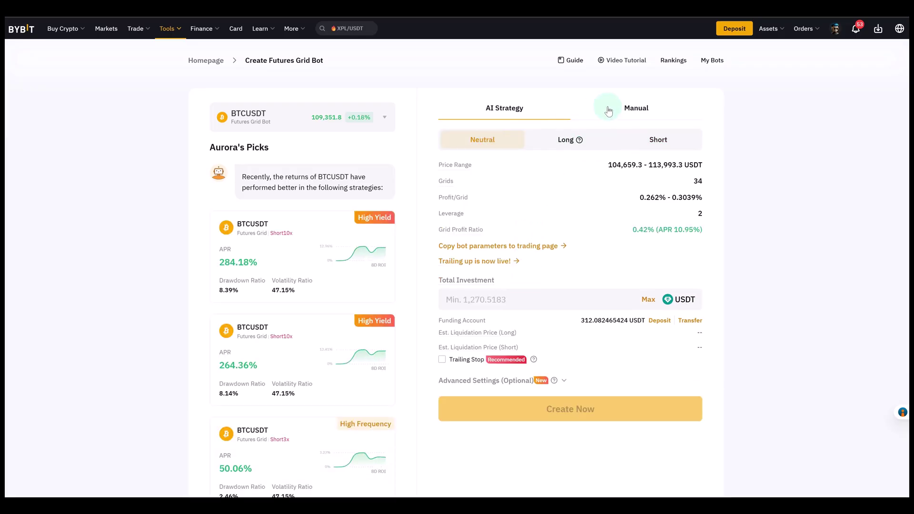
Switch the BTCUSDT futures grid bot form from AI Strategy to Manual
{"action": "left_click", "coordinate": [625, 108]}
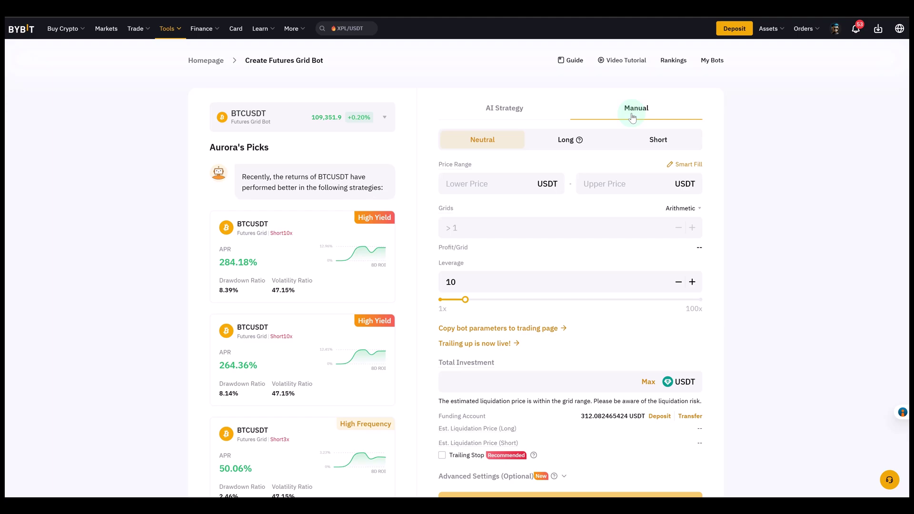
Change the bot's contract to ETHUSDT and set the grid direction to Neutral
{"action": "left_click", "coordinate": [352, 130]}
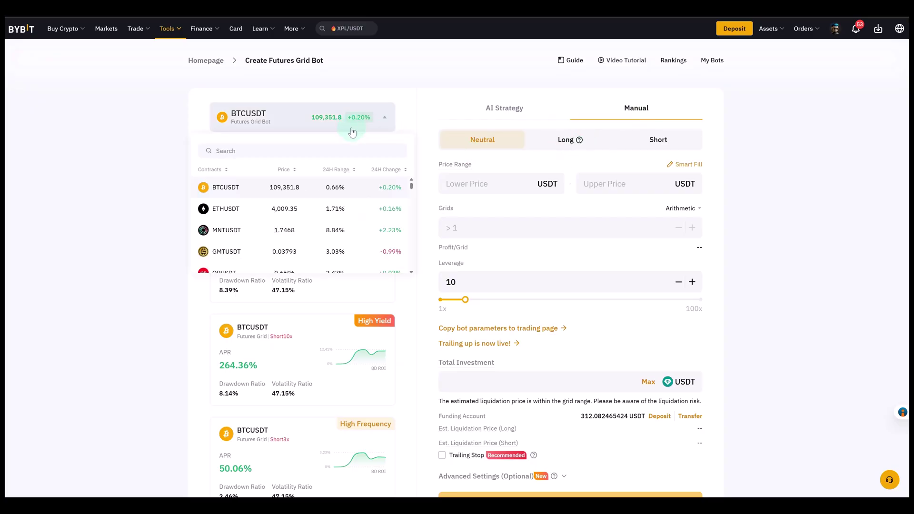
{"action": "left_click", "coordinate": [232, 210]}
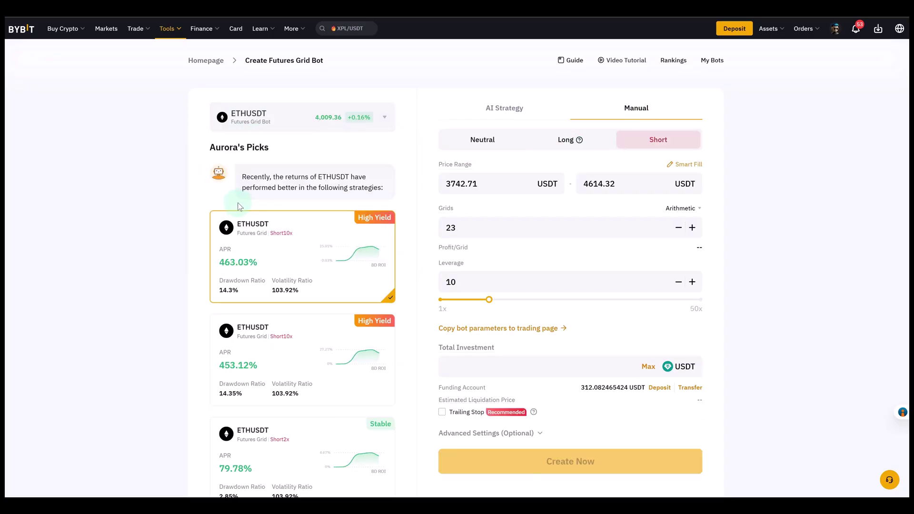
{"action": "left_click", "coordinate": [455, 206]}
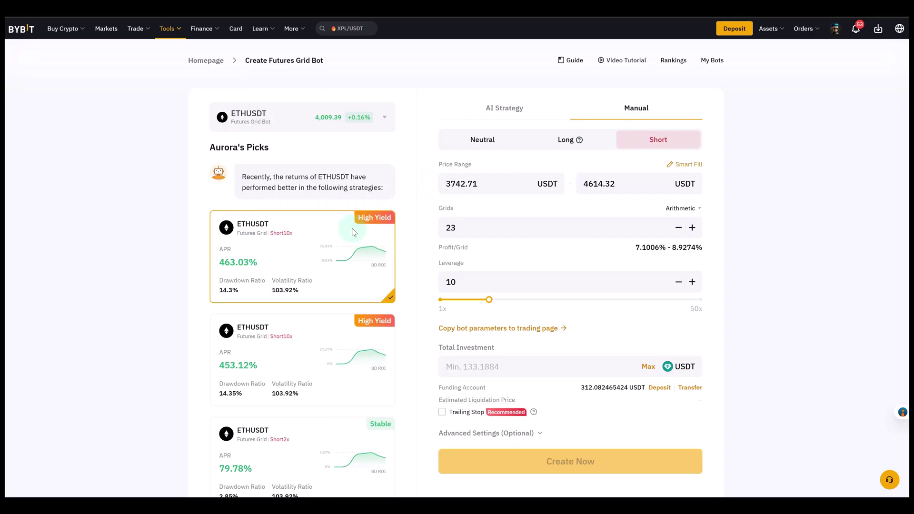
{"action": "left_click", "coordinate": [546, 229]}
{"action": "mouse_move", "coordinate": [681, 141]}
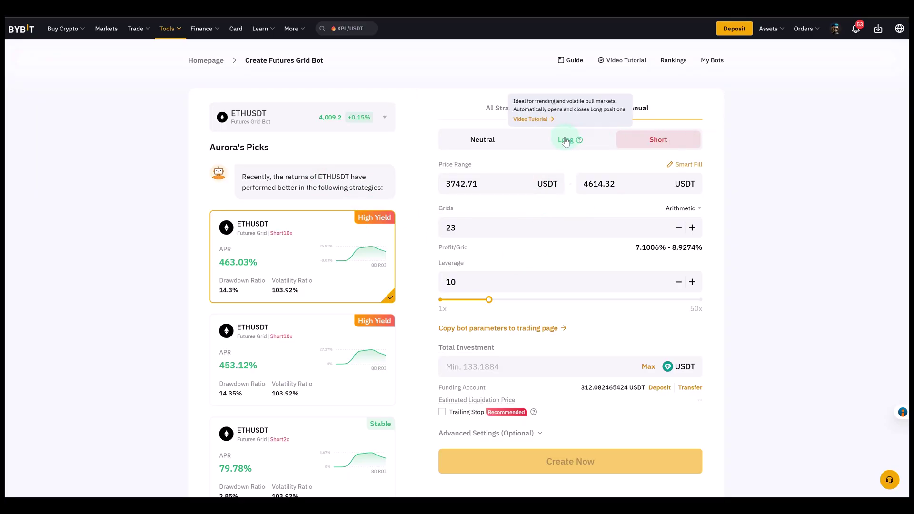
{"action": "left_click", "coordinate": [482, 139]}
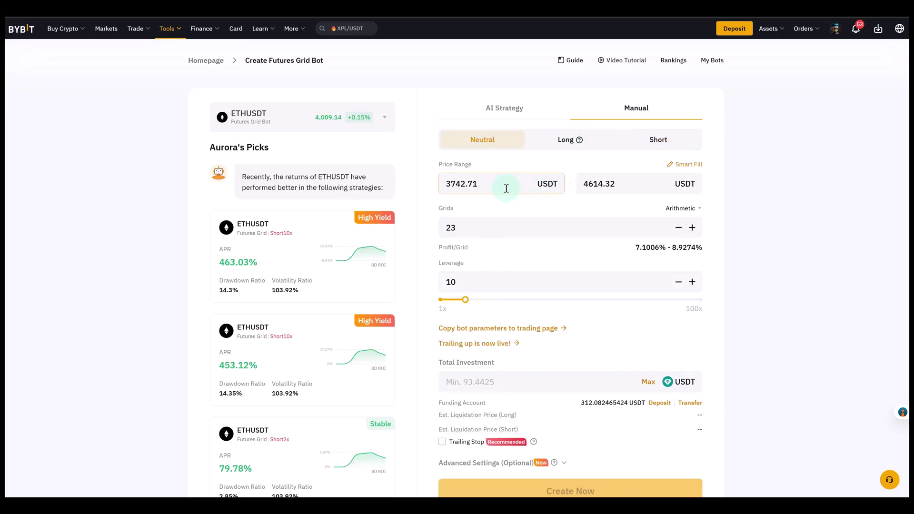
Set the grid price range to 3350 lower and 4950 upper USDT
{"action": "left_click_drag", "start_coordinate": [506, 187], "coordinate": [442, 188]}
{"action": "type", "text": "337"}
{"action": "key", "text": "BackSpace"}
{"action": "type", "text": "50"}
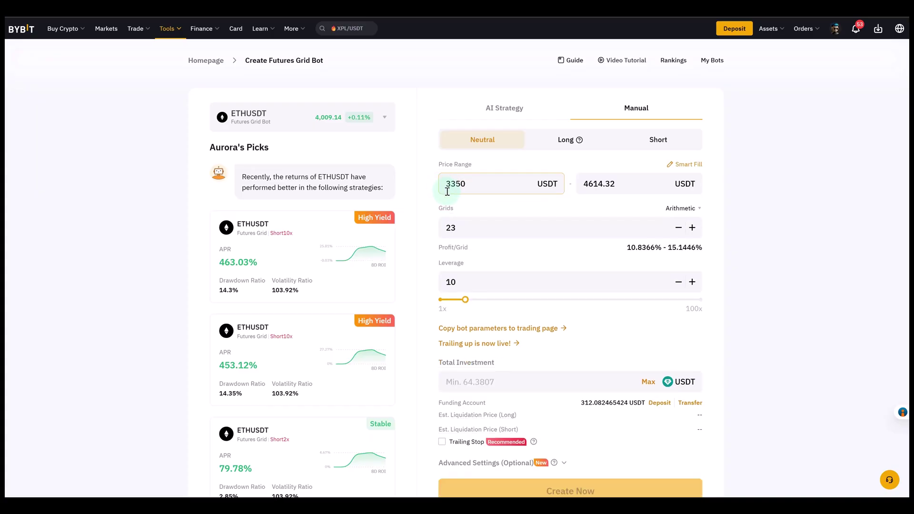
{"action": "left_click", "coordinate": [604, 181]}
{"action": "left_click_drag", "start_coordinate": [633, 183], "coordinate": [569, 183]}
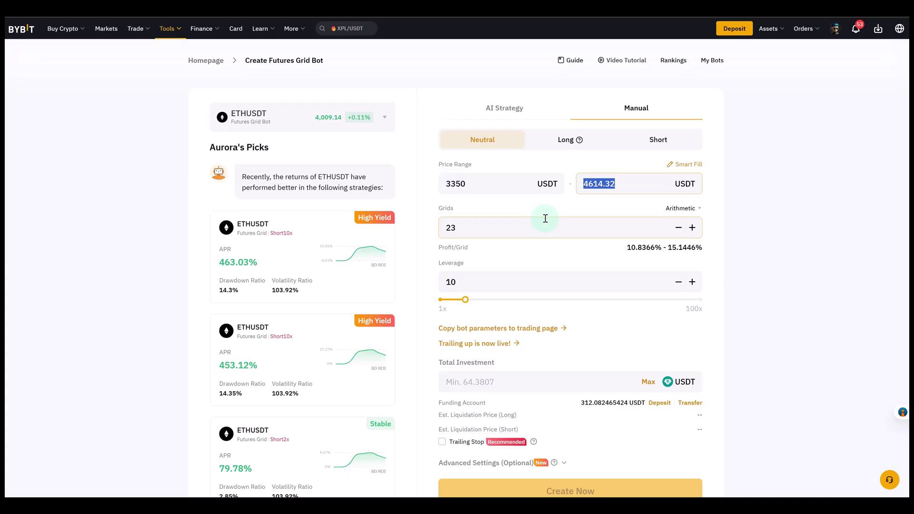
{"action": "type", "text": "4"}
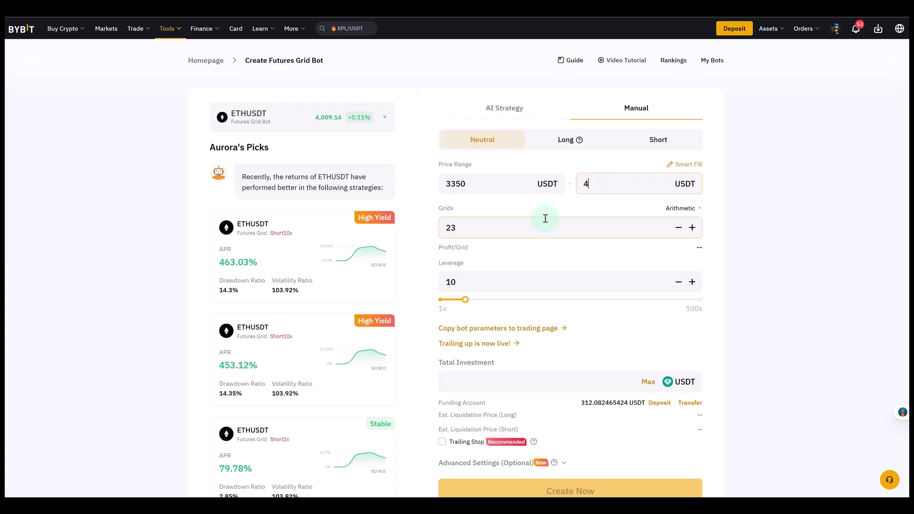
{"action": "type", "text": "950"}
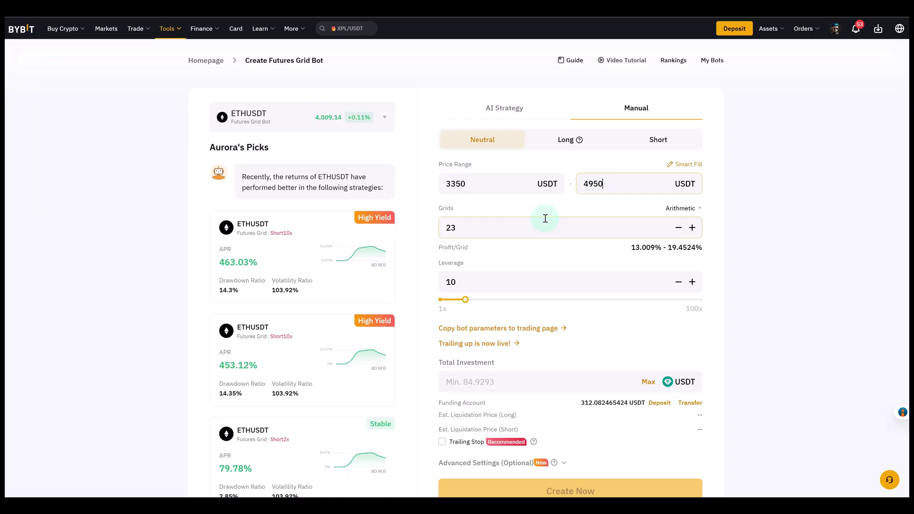
{"action": "left_click", "coordinate": [688, 208]}
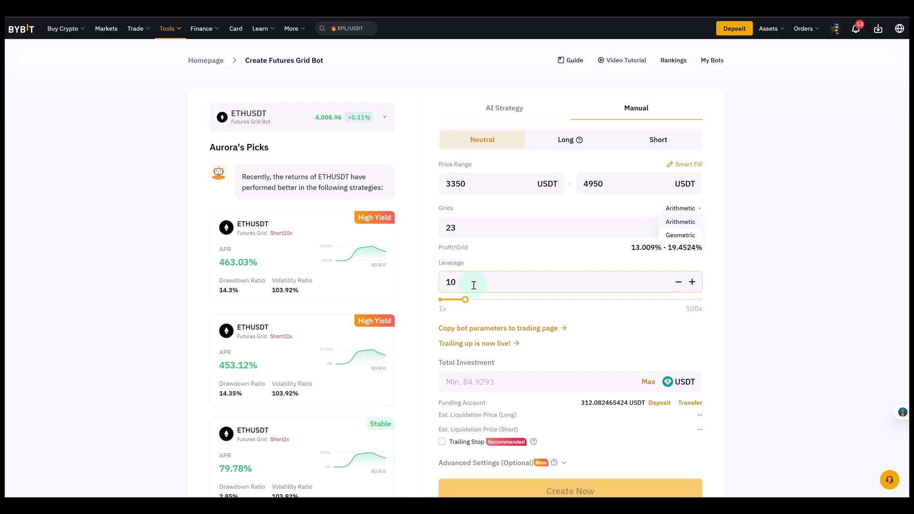
Change the leverage from 10x to 5x
{"action": "left_click", "coordinate": [453, 284]}
{"action": "left_click_drag", "start_coordinate": [451, 282], "coordinate": [450, 302]}
{"action": "right_click", "coordinate": [467, 287]}
{"action": "left_click", "coordinate": [491, 354]}
{"action": "left_click", "coordinate": [458, 283]}
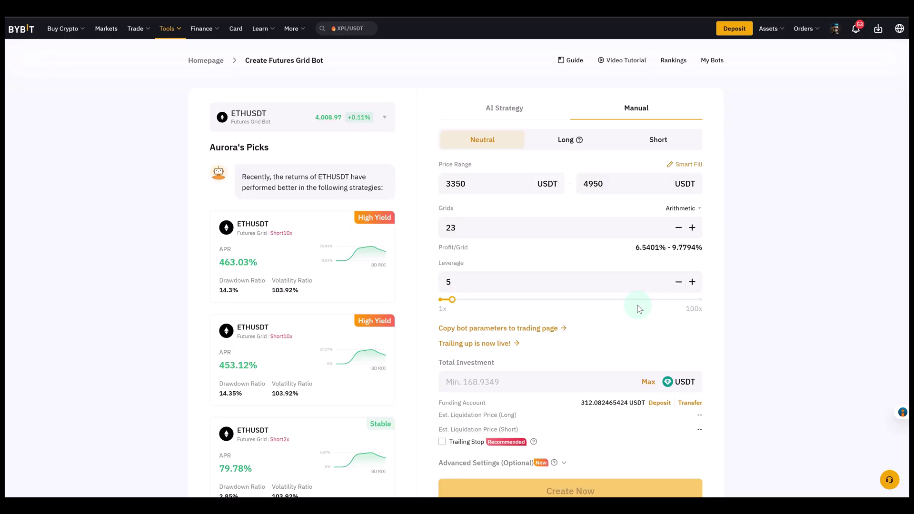
{"action": "left_click", "coordinate": [472, 228]}
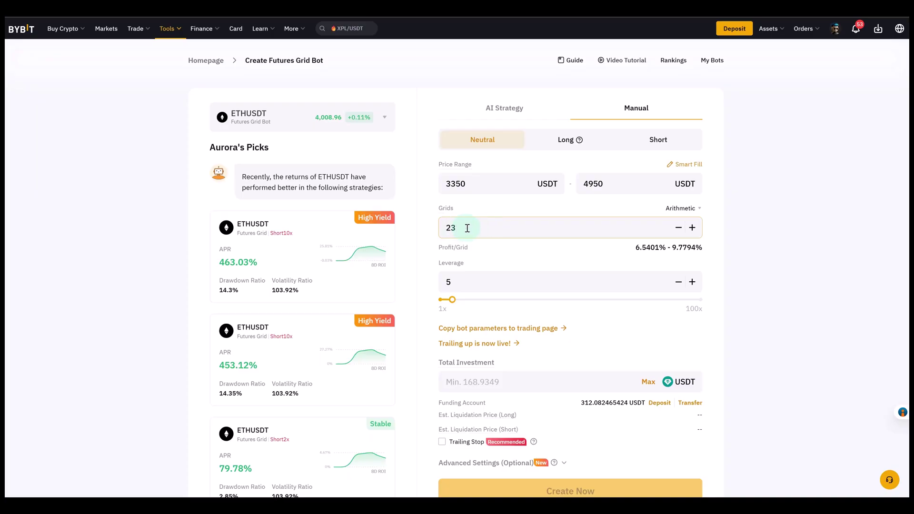
Adjust the grid count with the +/− buttons until it reads 20 grids
{"action": "left_click", "coordinate": [692, 227]}
{"action": "left_click", "coordinate": [693, 228]}
{"action": "left_click", "coordinate": [693, 228]}
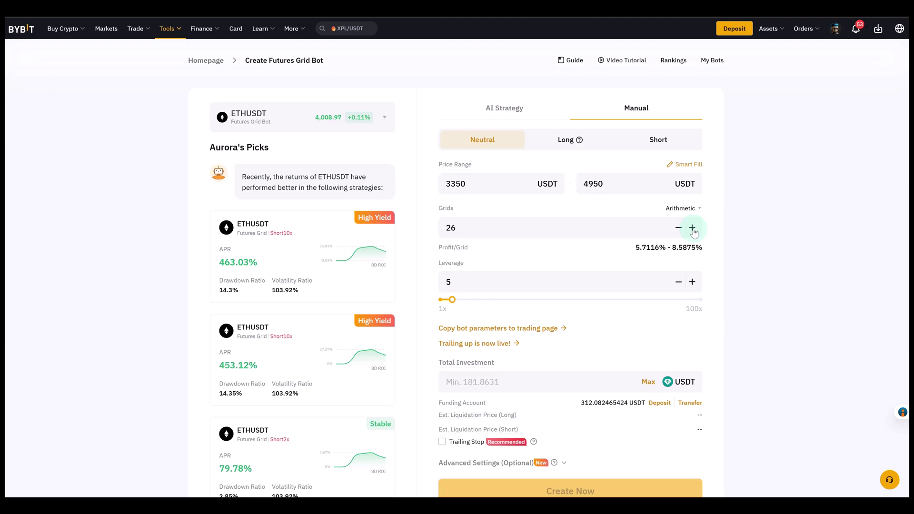
{"action": "left_click", "coordinate": [693, 229]}
{"action": "left_click", "coordinate": [693, 229]}
{"action": "left_click", "coordinate": [693, 228]}
{"action": "left_click", "coordinate": [693, 228]}
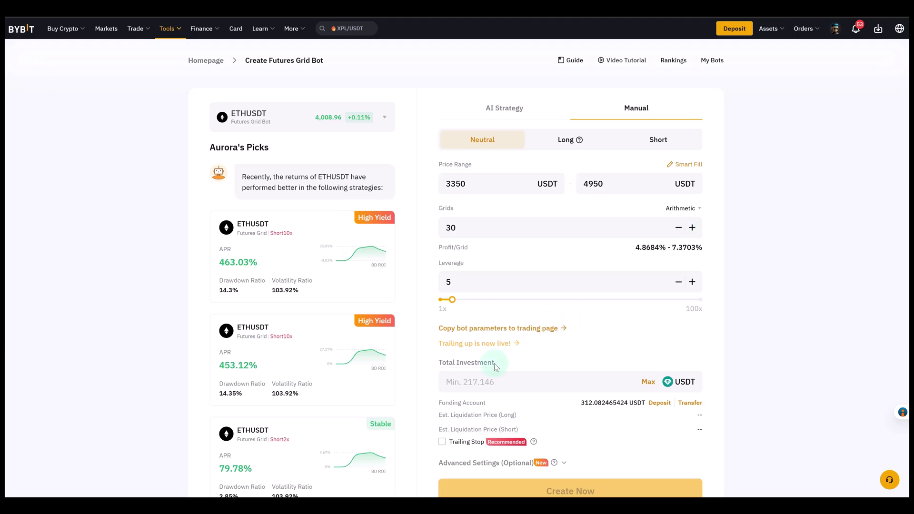
{"action": "left_click", "coordinate": [694, 232]}
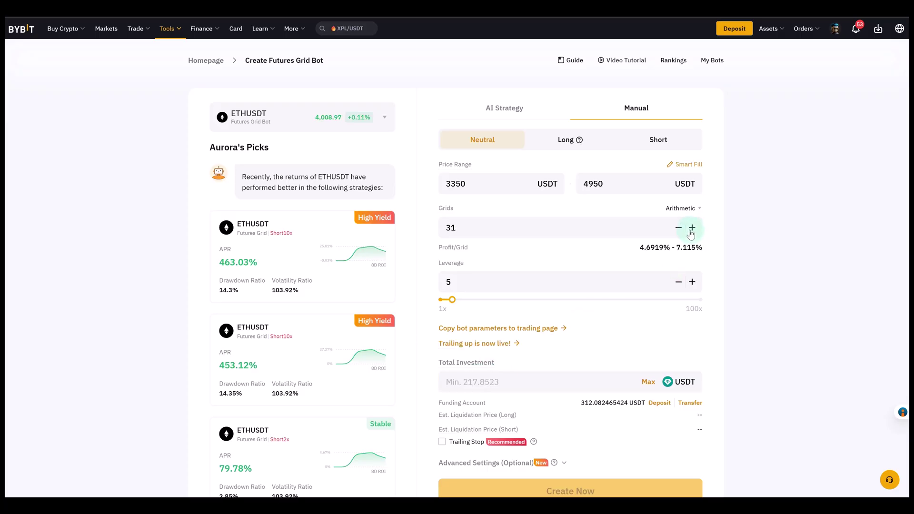
{"action": "left_click", "coordinate": [689, 231]}
{"action": "triple_click", "coordinate": [679, 230]}
{"action": "left_click", "coordinate": [681, 231]}
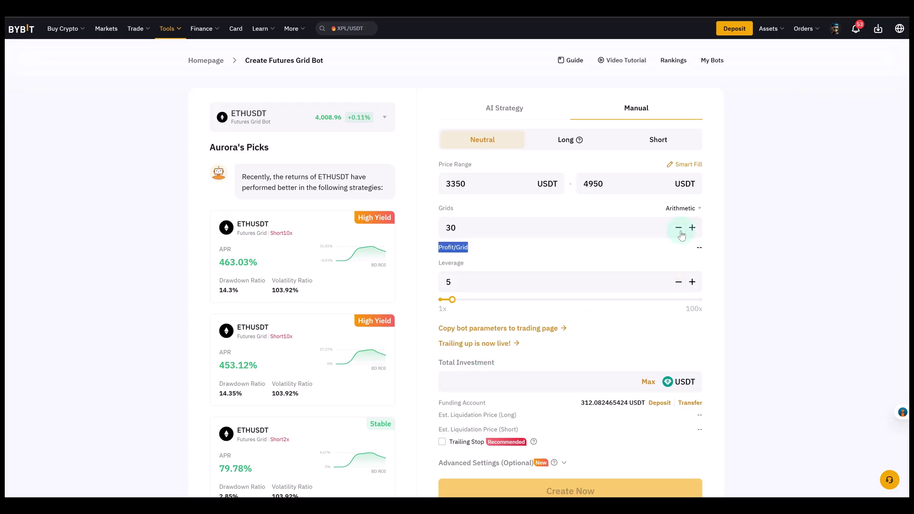
{"action": "triple_click", "coordinate": [679, 230]}
{"action": "triple_click", "coordinate": [679, 230]}
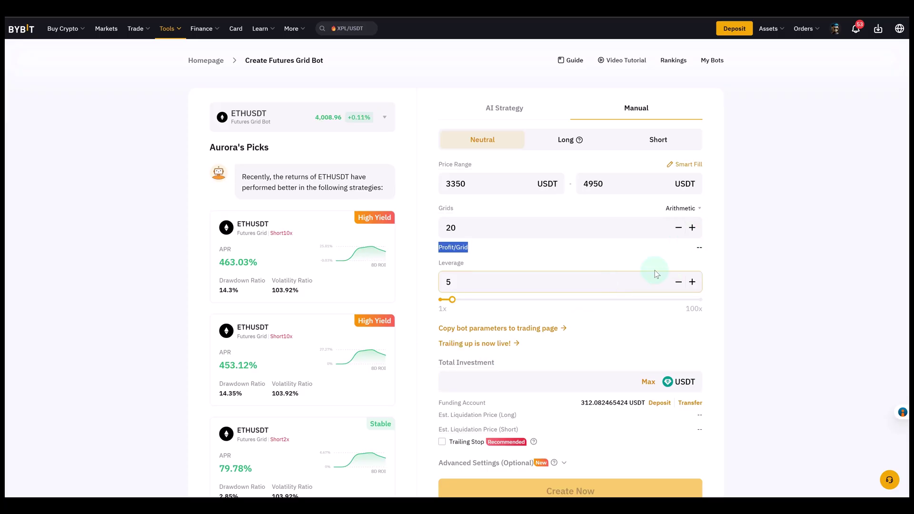
{"action": "left_click", "coordinate": [720, 308]}
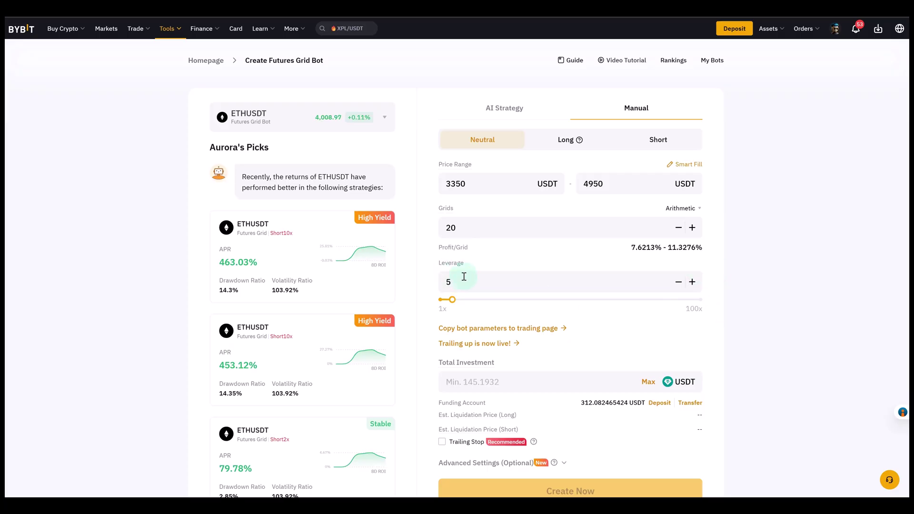
{"action": "left_click", "coordinate": [496, 281]}
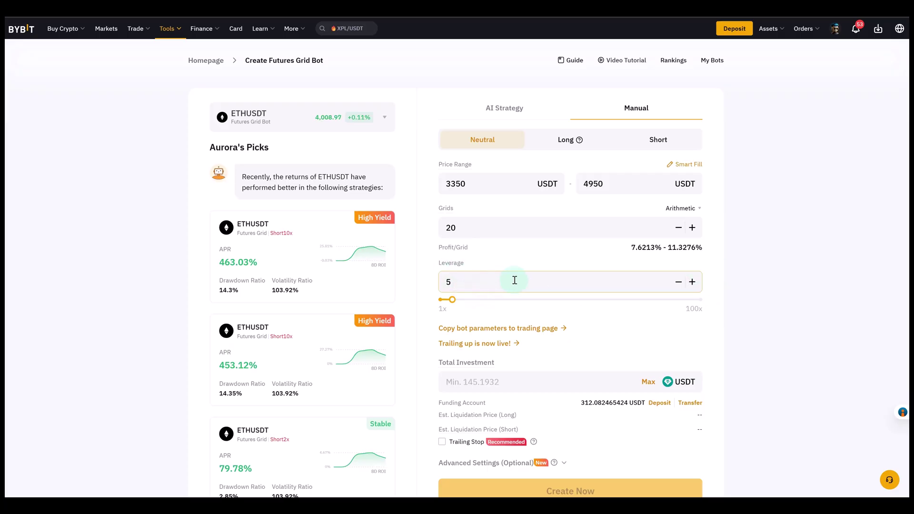
Step the leverage down twice so it reads 3x
{"action": "left_click", "coordinate": [679, 282]}
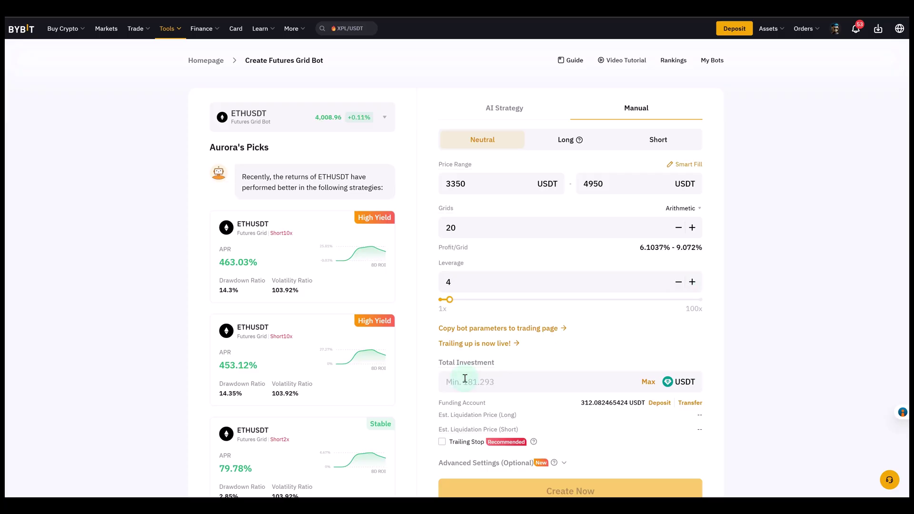
{"action": "left_click", "coordinate": [677, 283]}
{"action": "left_click", "coordinate": [482, 318]}
{"action": "left_click", "coordinate": [477, 306]}
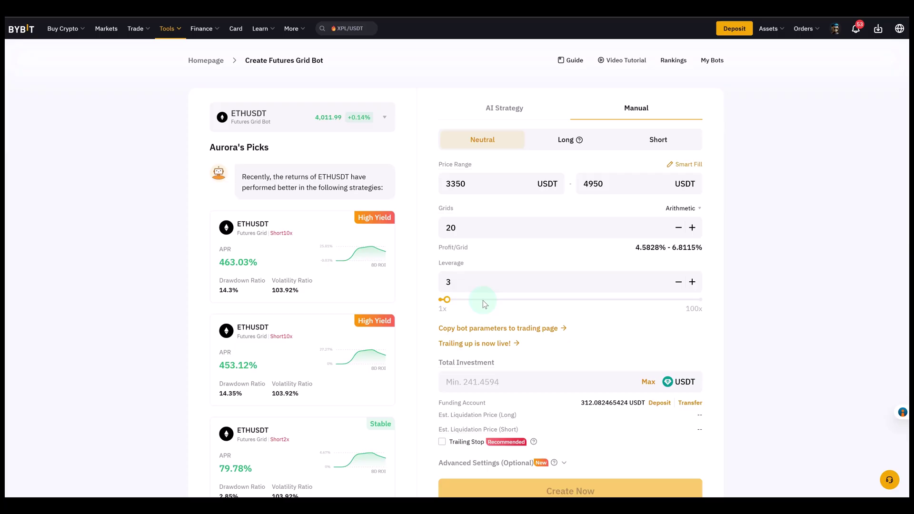
Enter 245 USDT as Total Investment and expand Advanced Settings (Optional)
{"action": "left_click", "coordinate": [618, 385]}
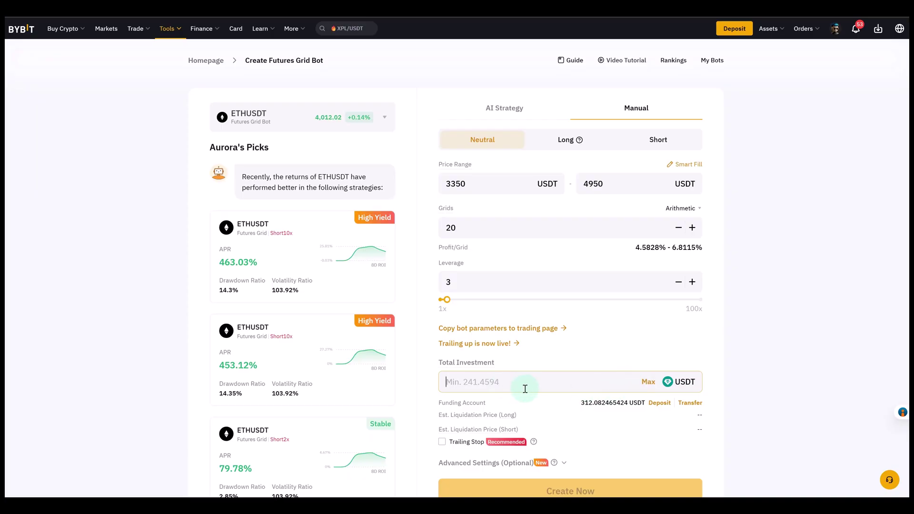
{"action": "type", "text": "245"}
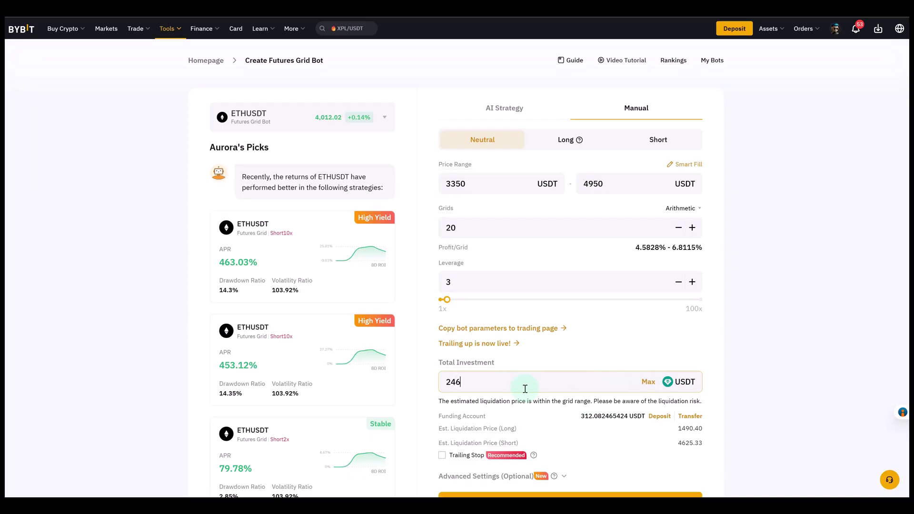
{"action": "scroll", "coordinate": [534, 337], "scroll_direction": "down", "scroll_amount": 3}
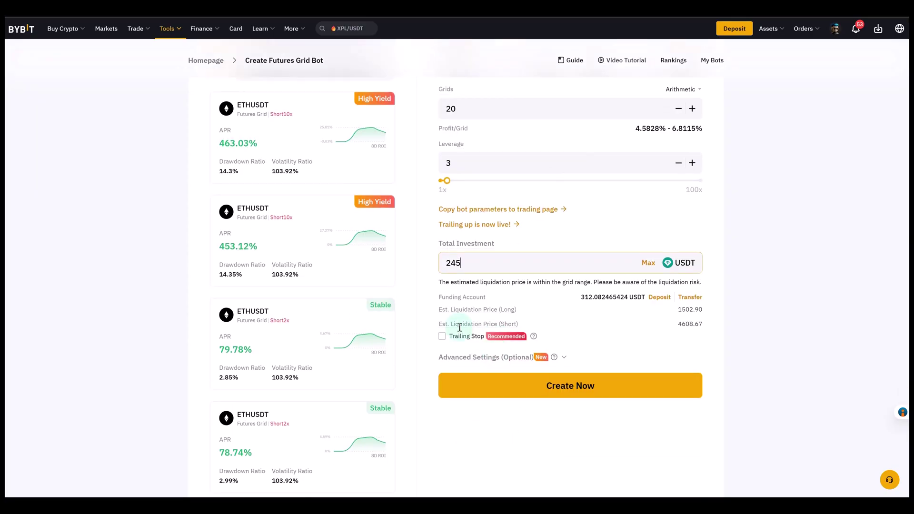
{"action": "left_click", "coordinate": [508, 357]}
{"action": "scroll", "coordinate": [475, 381], "scroll_direction": "down", "scroll_amount": 3}
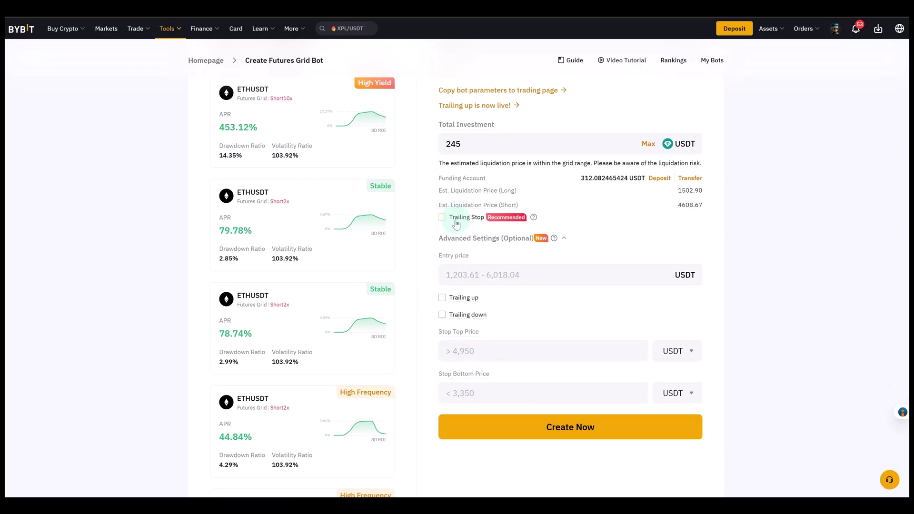
Enter a stop bottom price of 3300 and a stop top price of 5000 USDT
{"action": "left_click", "coordinate": [470, 350]}
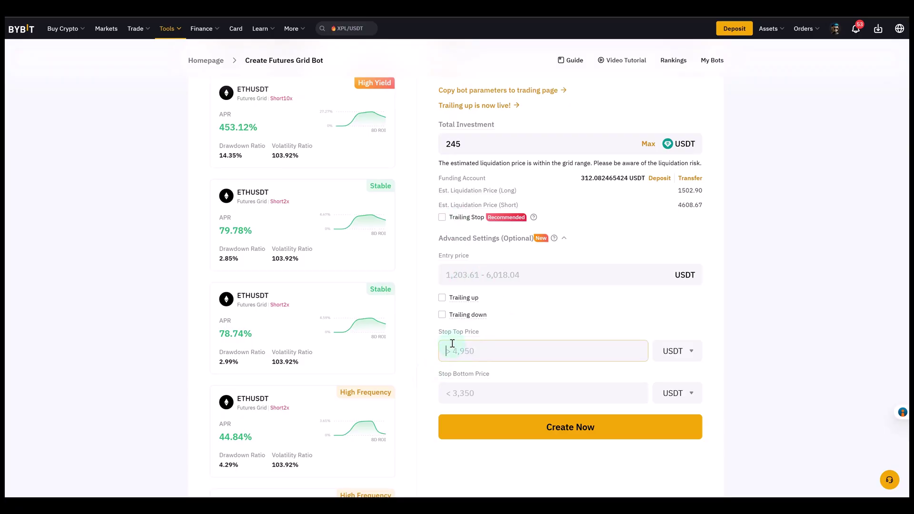
{"action": "left_click", "coordinate": [456, 395]}
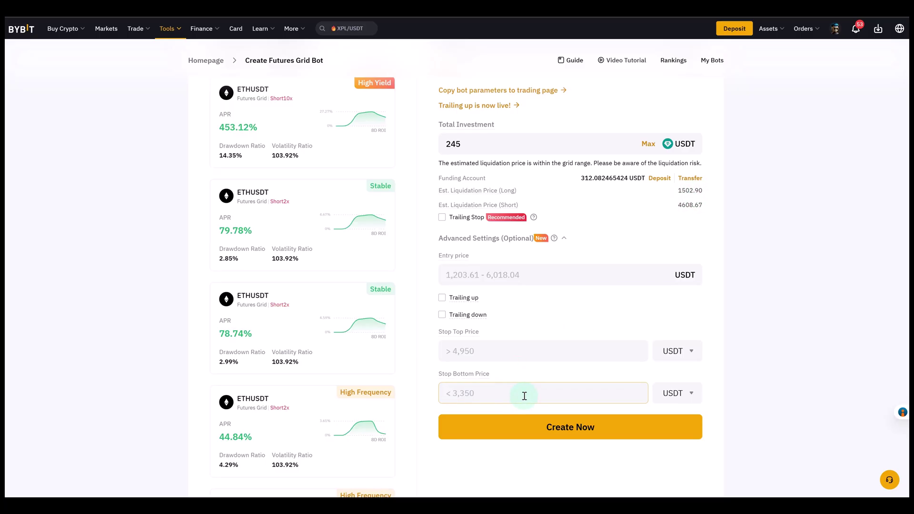
{"action": "type", "text": "3300"}
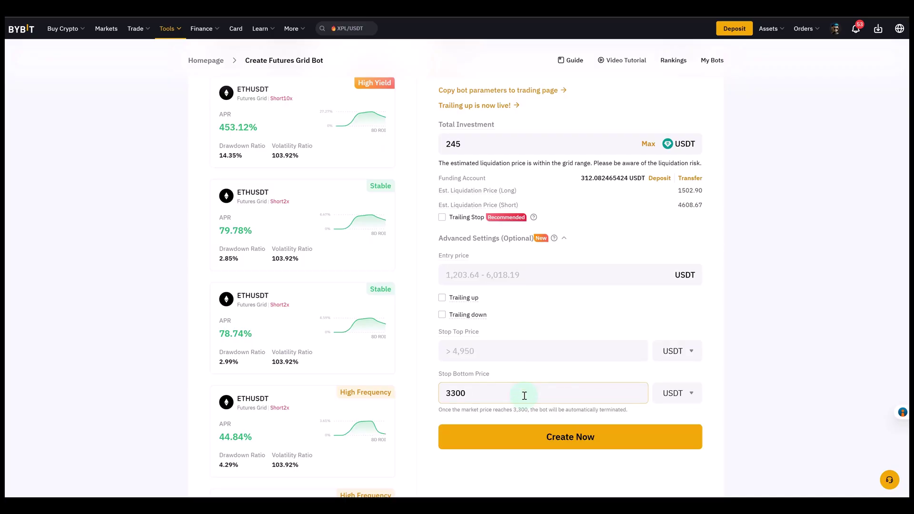
{"action": "mouse_move", "coordinate": [465, 373]}
{"action": "left_click", "coordinate": [581, 350]}
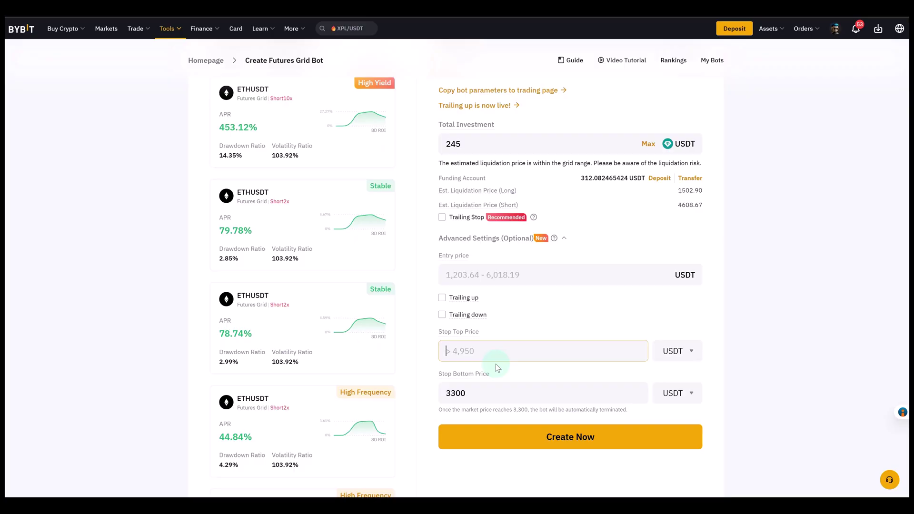
{"action": "type", "text": "50000"}
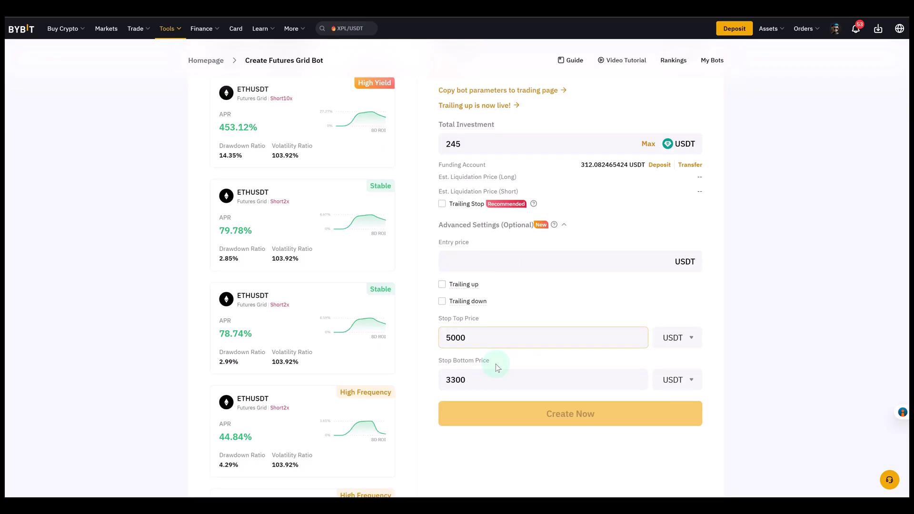
Launch the 20-grid ETHUSDT neutral 3x bot with 245 USDT, then terminate it from My Bots
{"action": "left_click", "coordinate": [531, 452]}
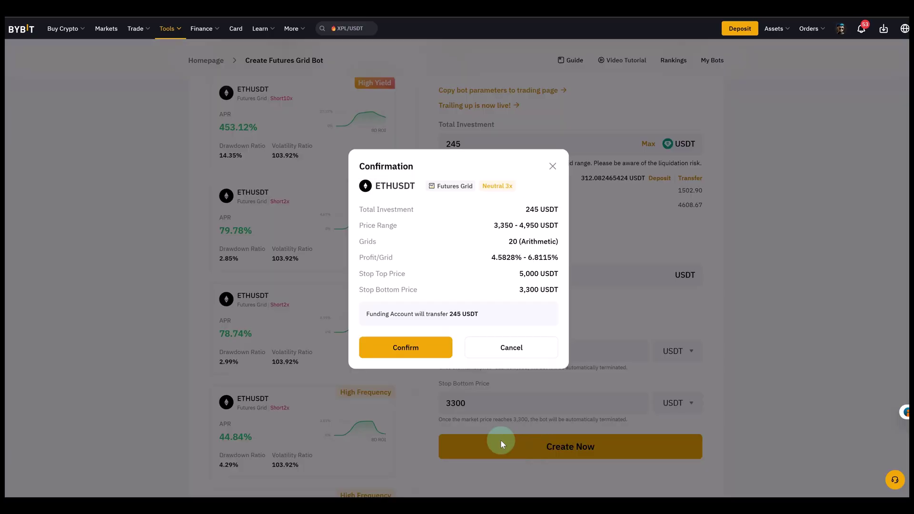
{"action": "left_click", "coordinate": [405, 352]}
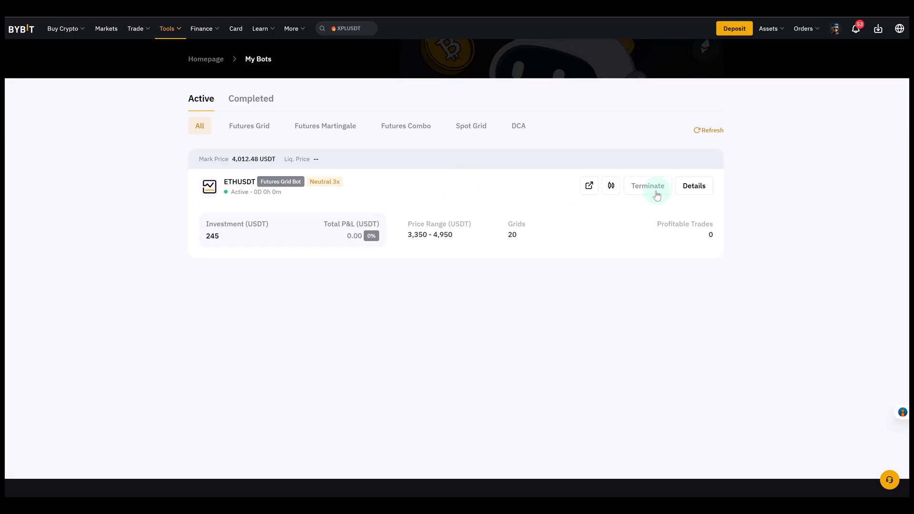
{"action": "left_click", "coordinate": [657, 191]}
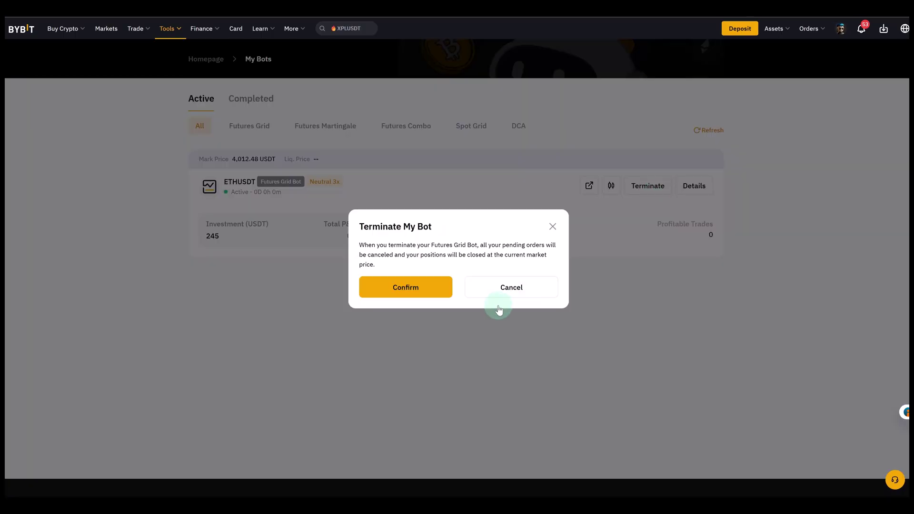
{"action": "left_click", "coordinate": [424, 297]}
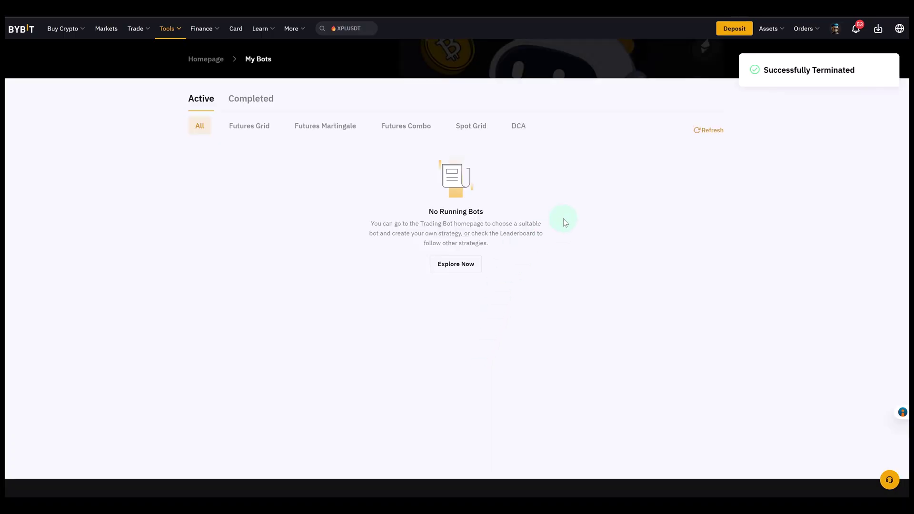